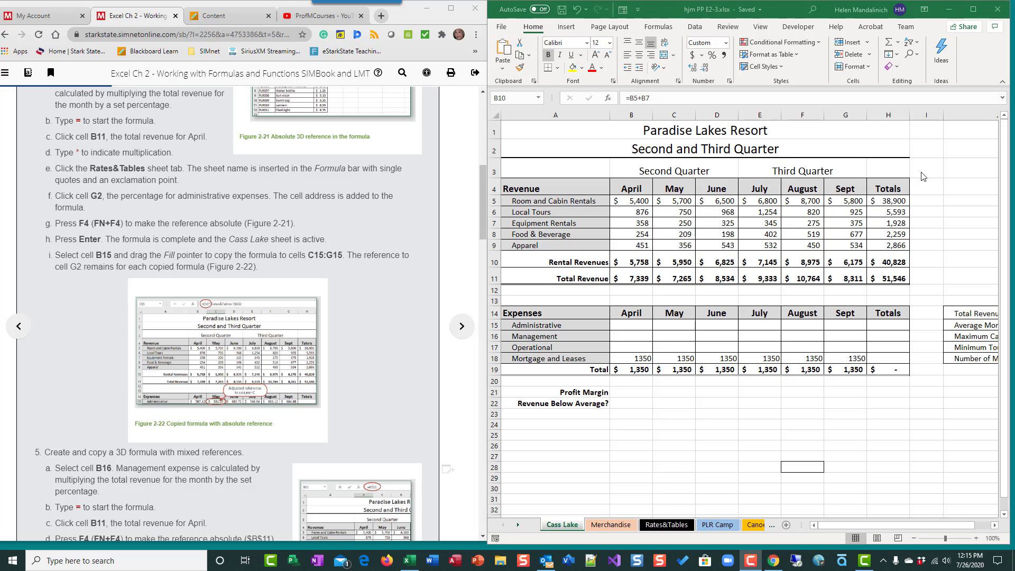
Review the absolute-reference instructions, April's total revenue on the Cass Lake sheet and the expense percentages on the Rates&Tables sheet
scroll(274, 179, up, 1)
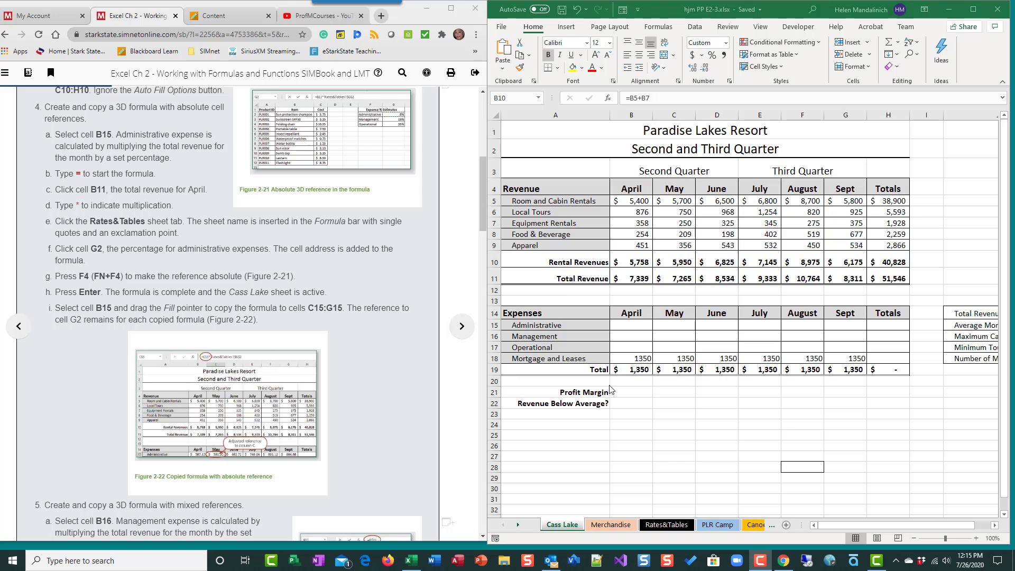
click(665, 526)
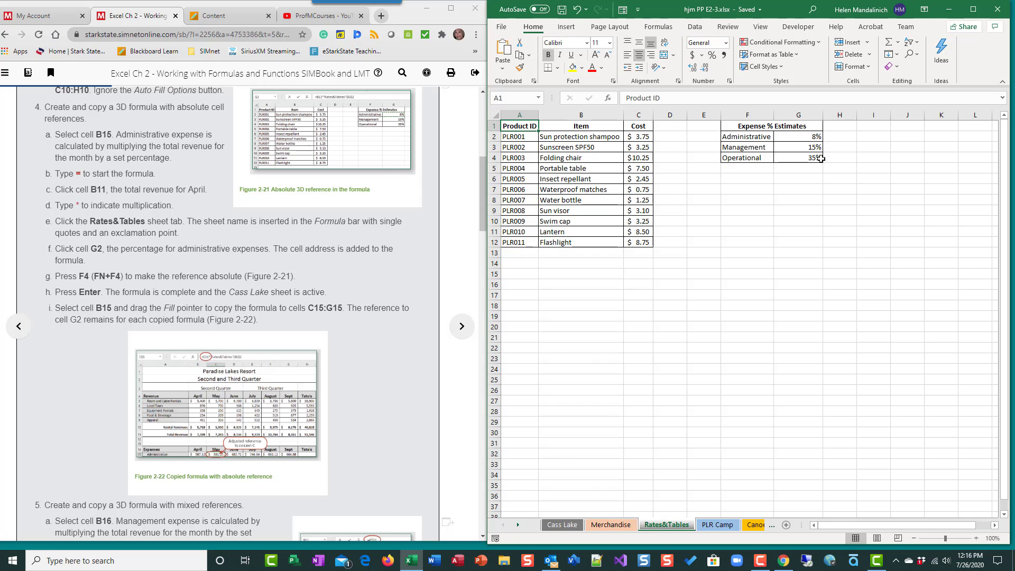
click(562, 525)
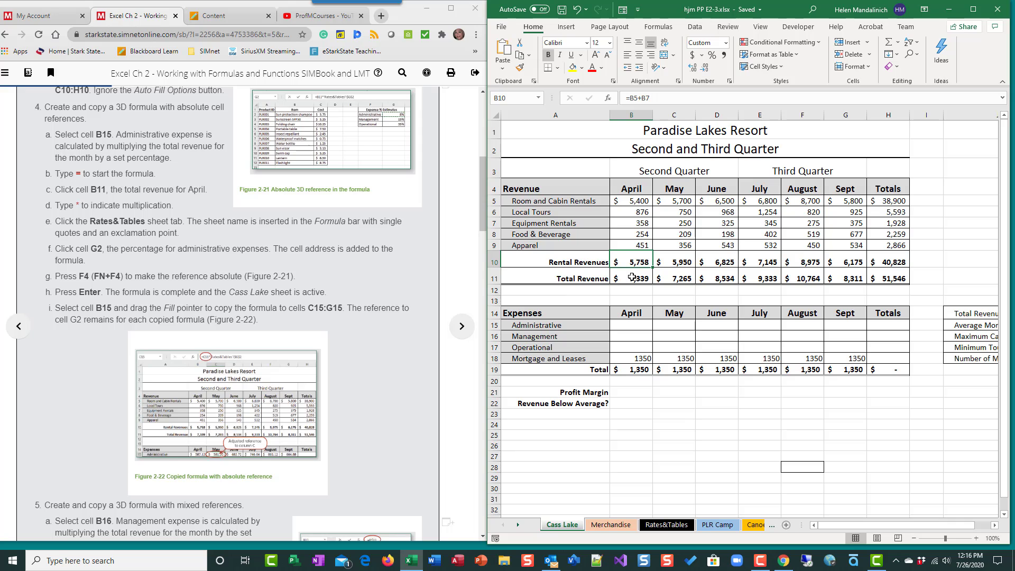
click(666, 524)
click(563, 525)
click(642, 324)
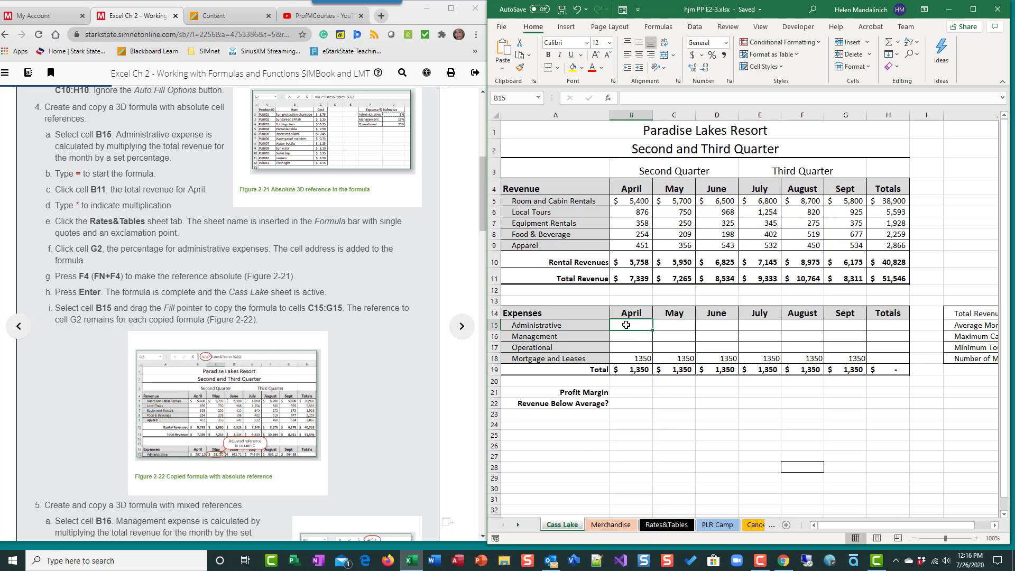
click(667, 527)
click(808, 138)
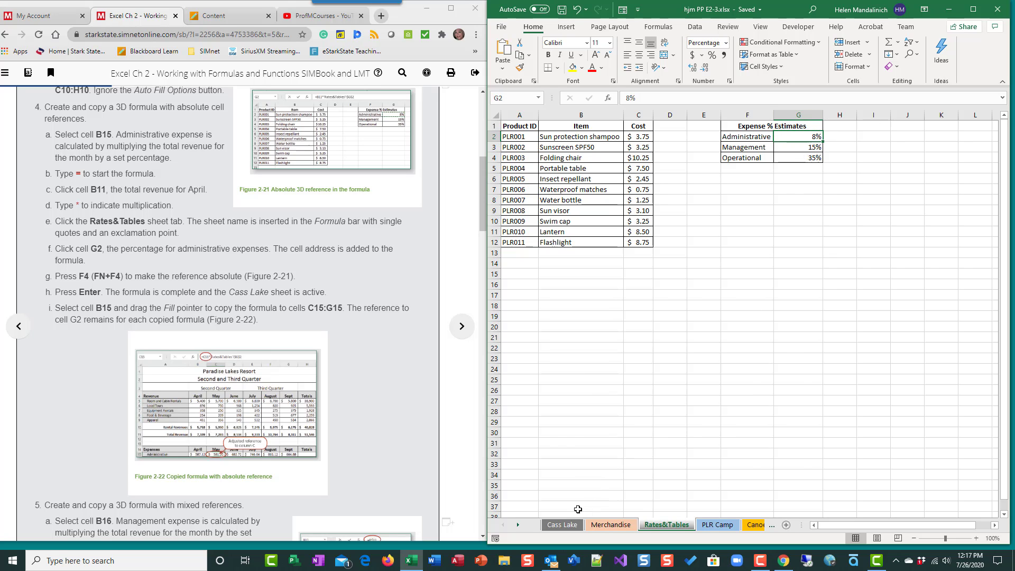
click(562, 525)
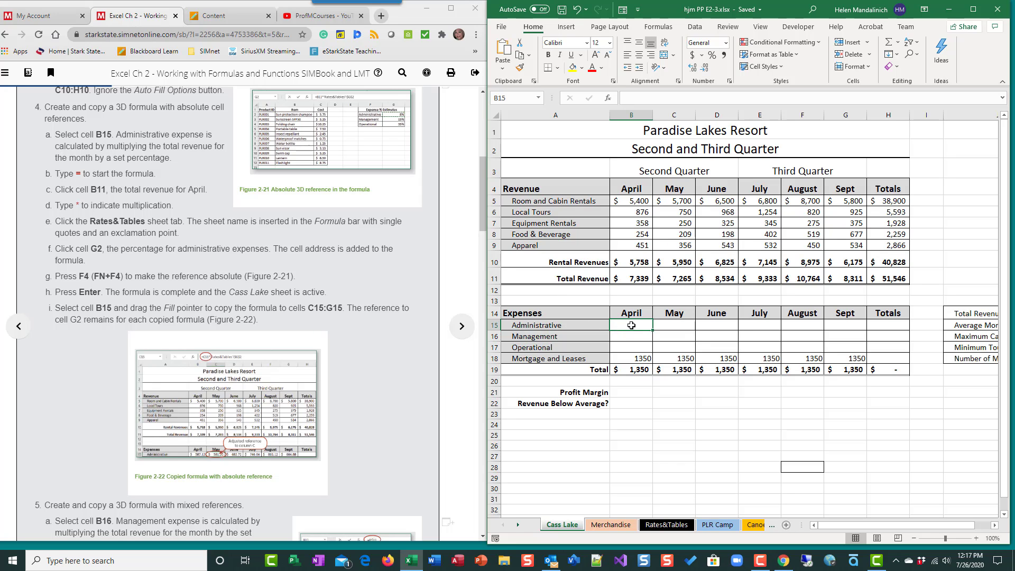
Enter =B11*'Rates&Tables'!$G$2 in cell B15 of Cass Lake to calculate April's administrative expense
text(=)
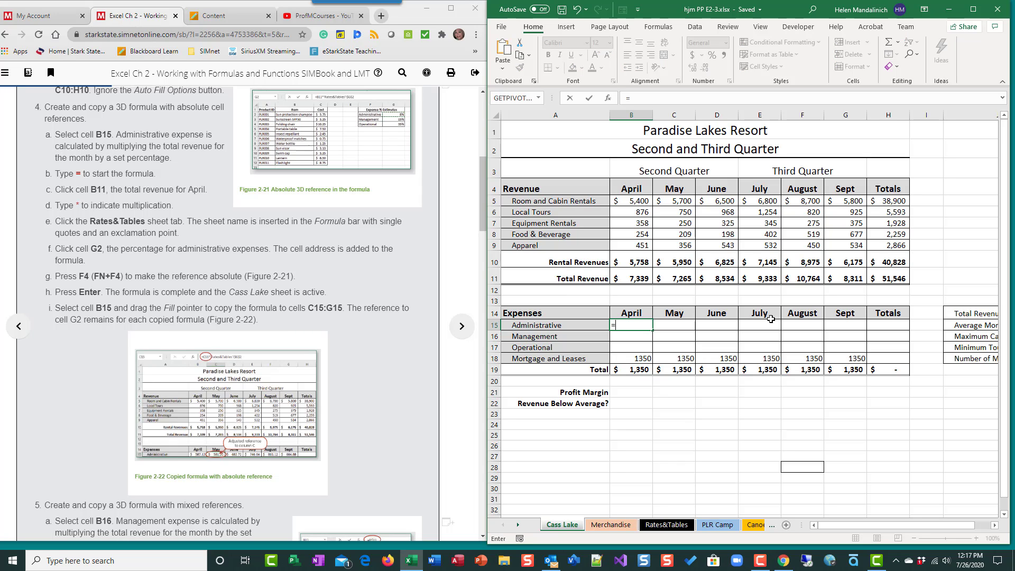
click(629, 278)
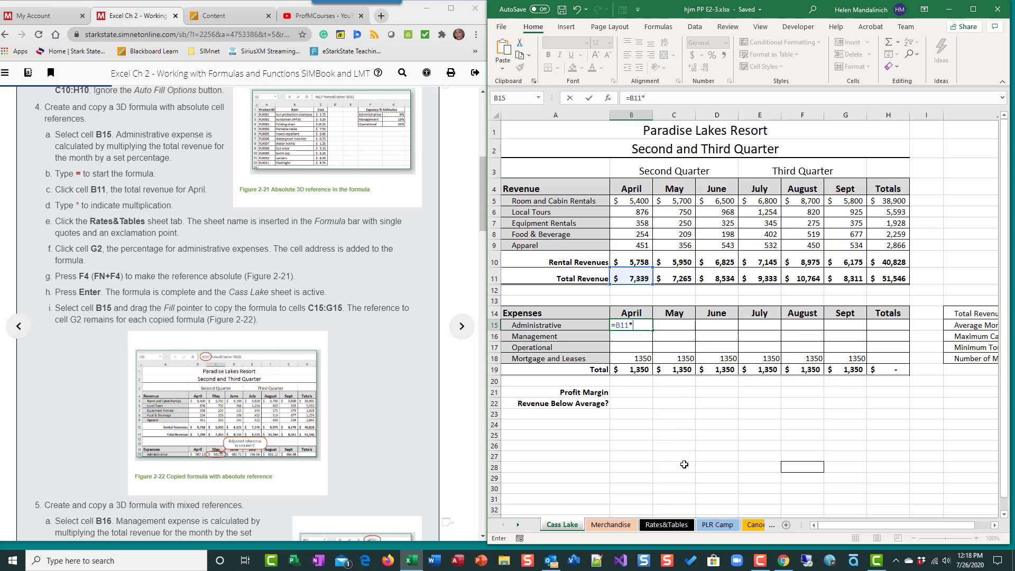
click(666, 525)
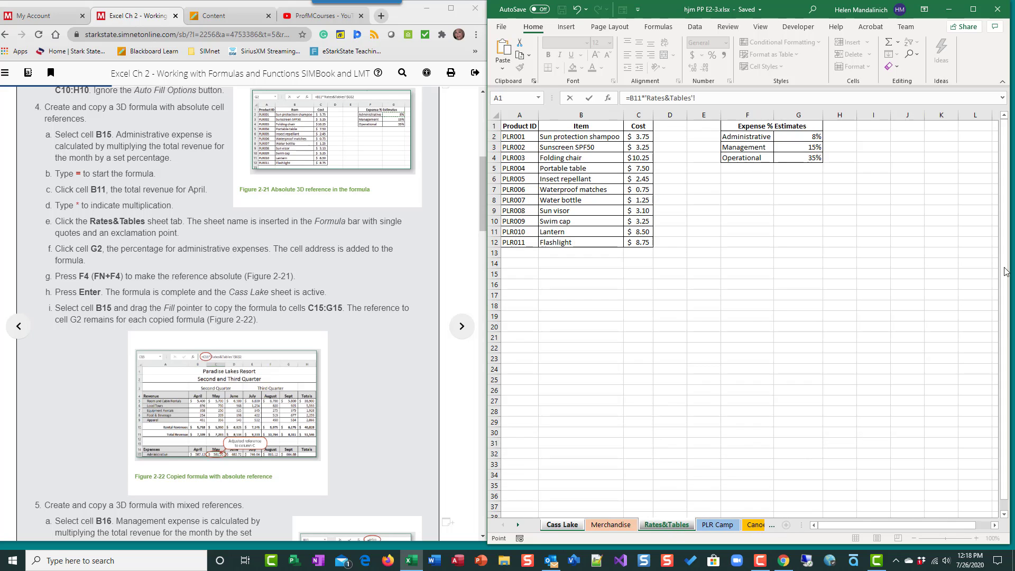
click(807, 136)
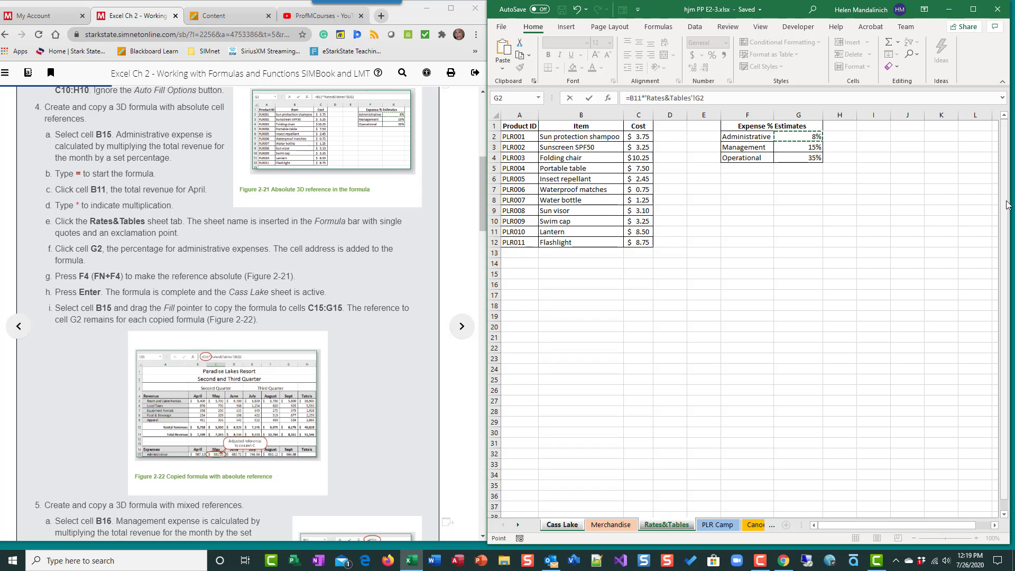
key(F4)
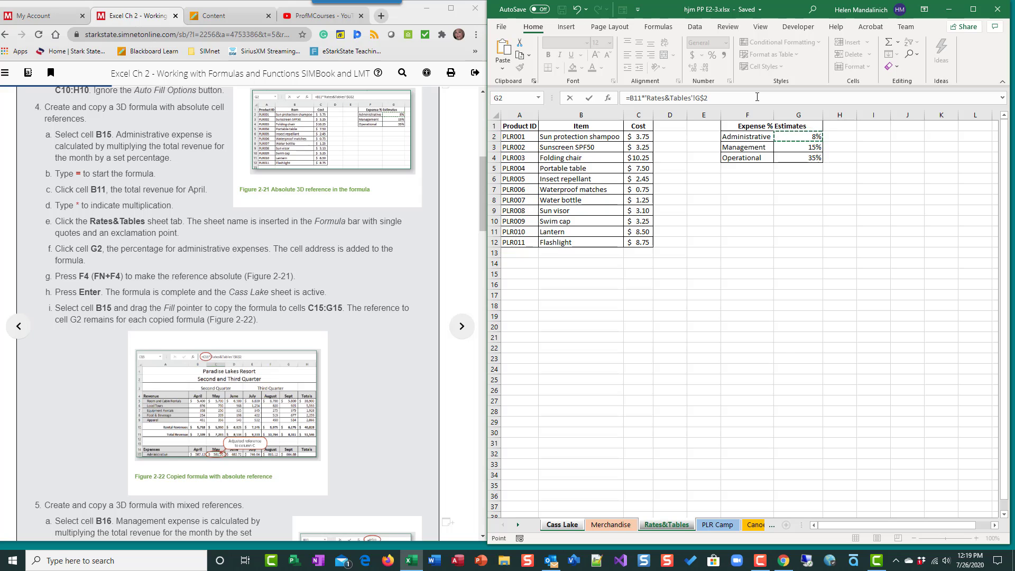
key(F4)
key(F4)
key(F4)
key(F4)
key(F4)
key(F4)
key(F4)
key(F4)
key(F4)
key(F4)
key(F4)
key(F4)
key(F4)
click(588, 101)
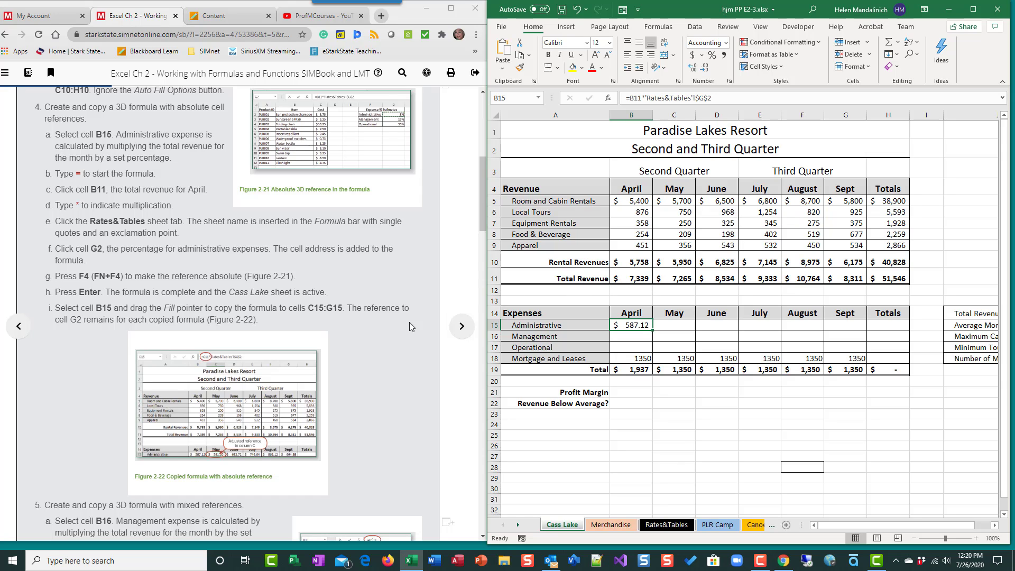
Copy the administrative expense formula from B15 to C15:G15 and check the copied references
scroll(374, 370, down, 2)
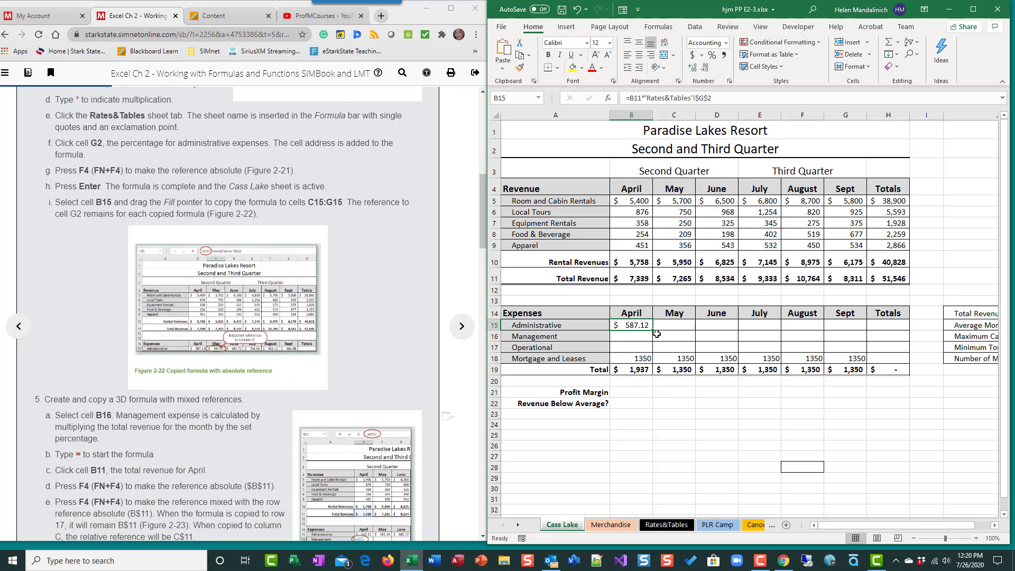
drag(653, 330, 852, 329)
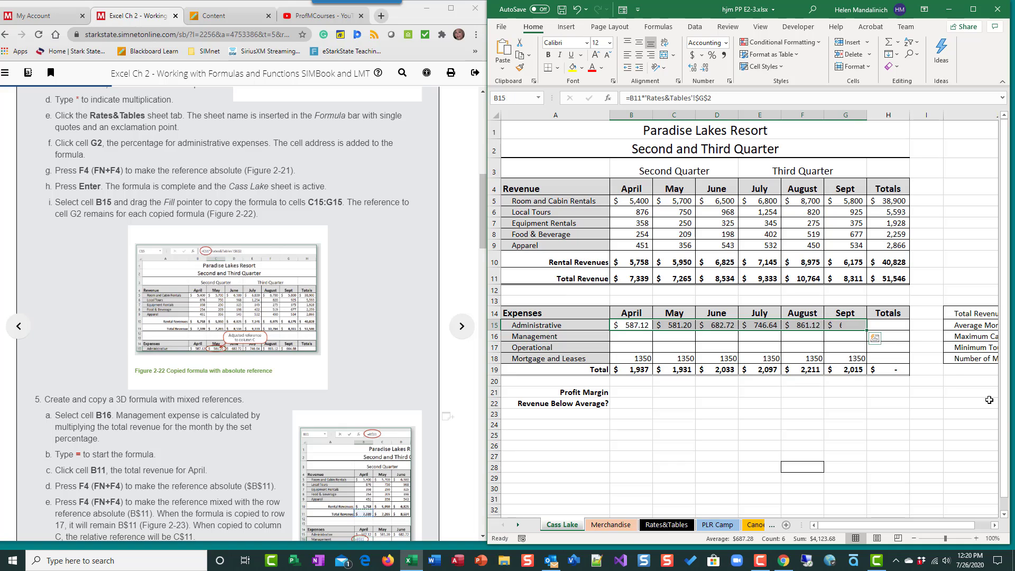
click(668, 325)
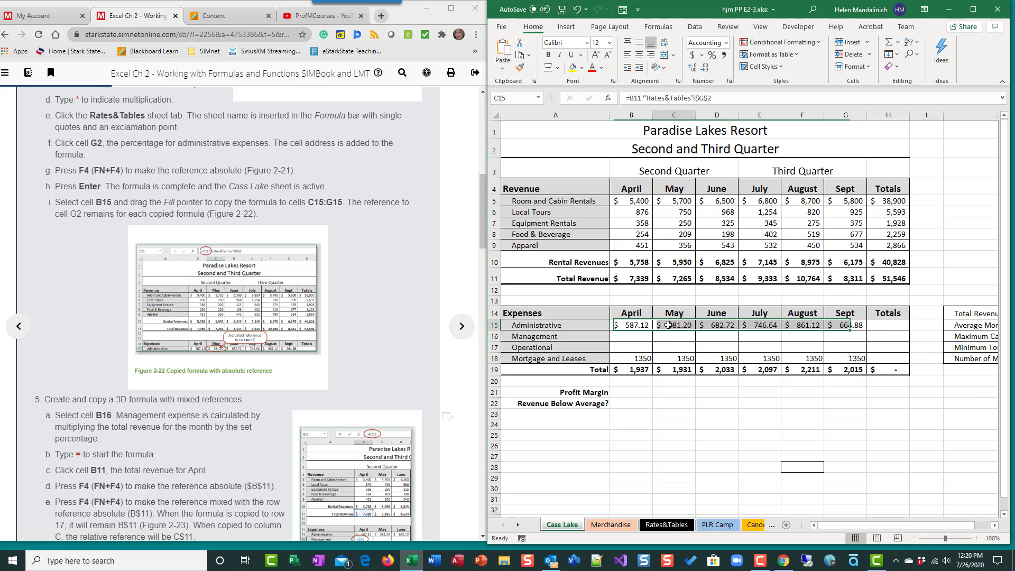
click(717, 326)
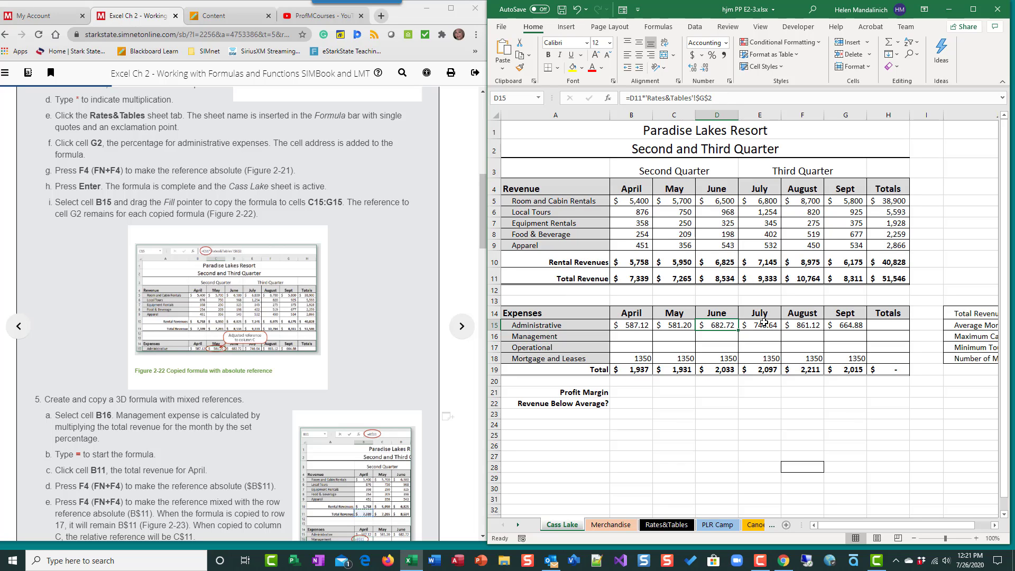
key(Right)
key(Right)
key(Right)
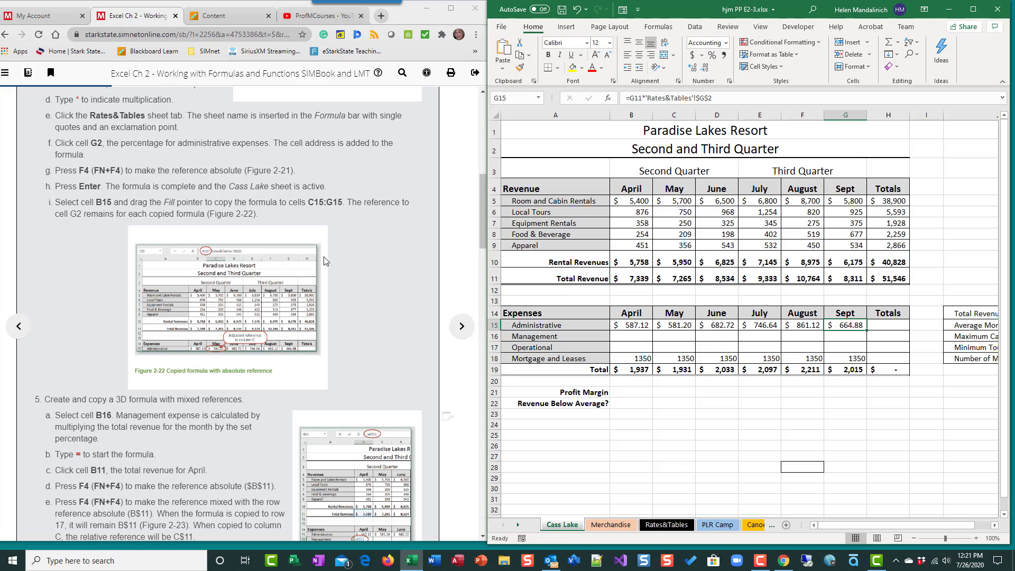
Read the mixed-reference instructions for cell B16 and examine the management and operational percentages on the Rates&Tables sheet
scroll(357, 258, down, 1)
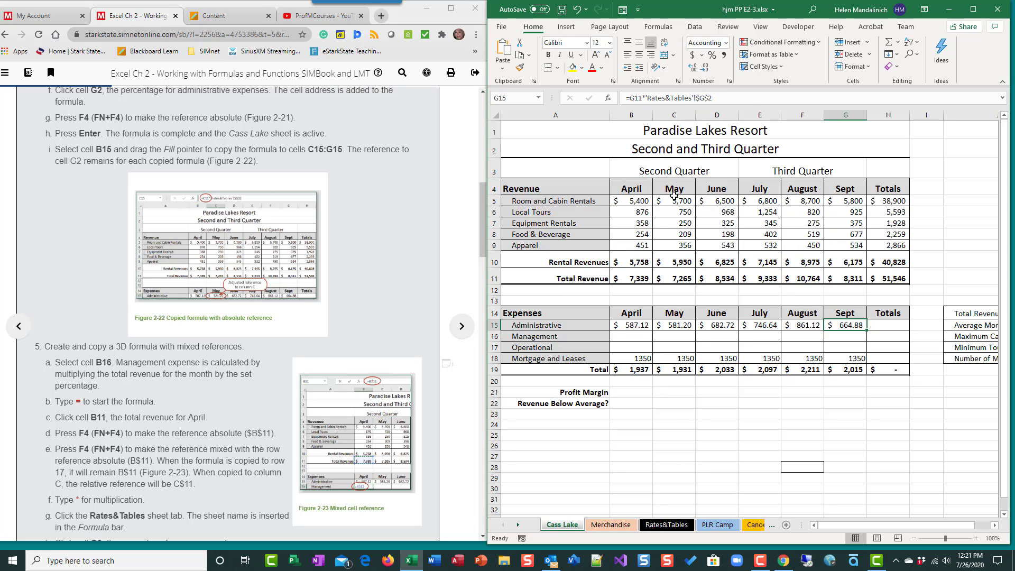
scroll(207, 217, down, 4)
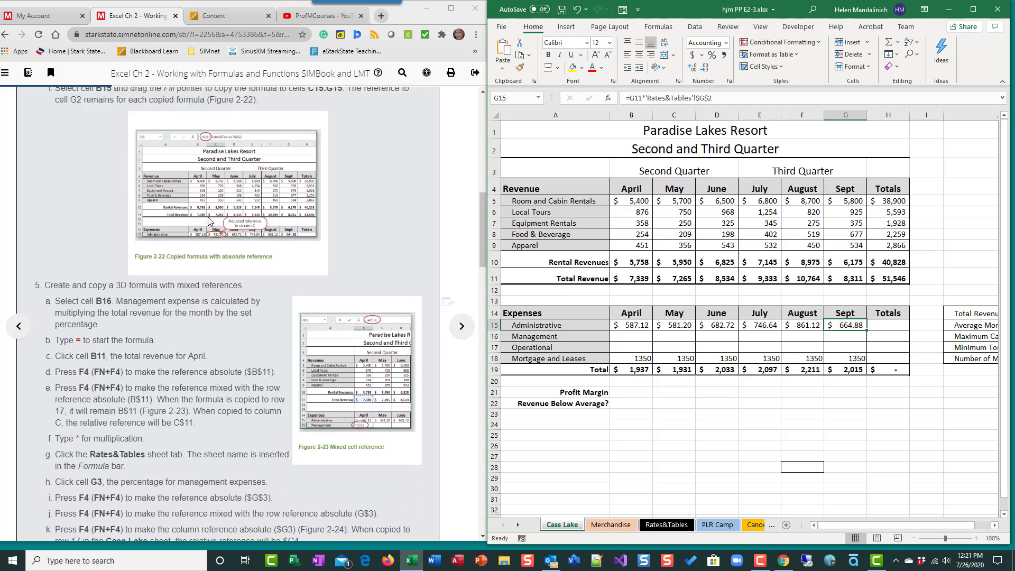
click(632, 337)
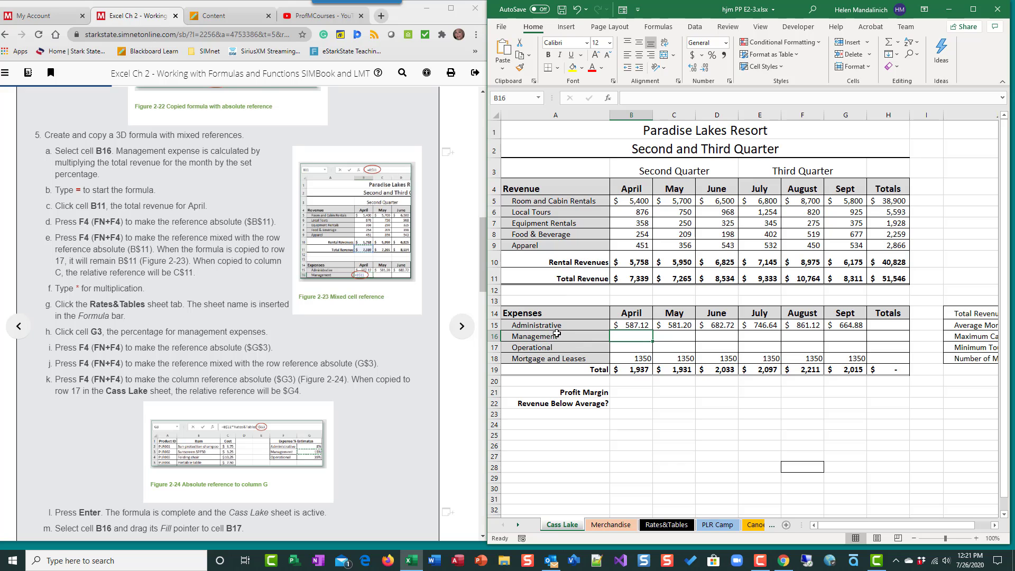
click(664, 525)
click(752, 146)
key(Down)
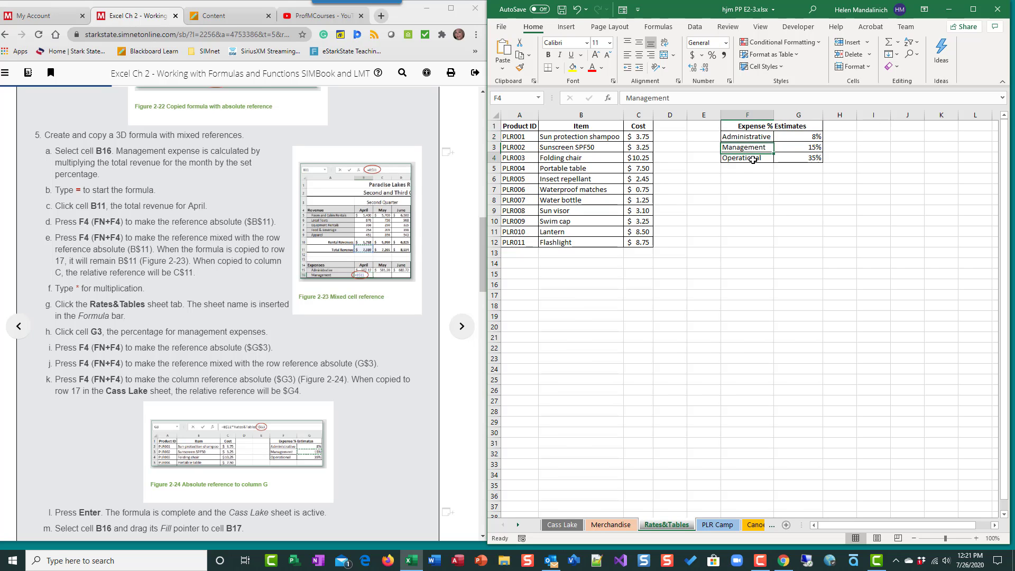
key(Right)
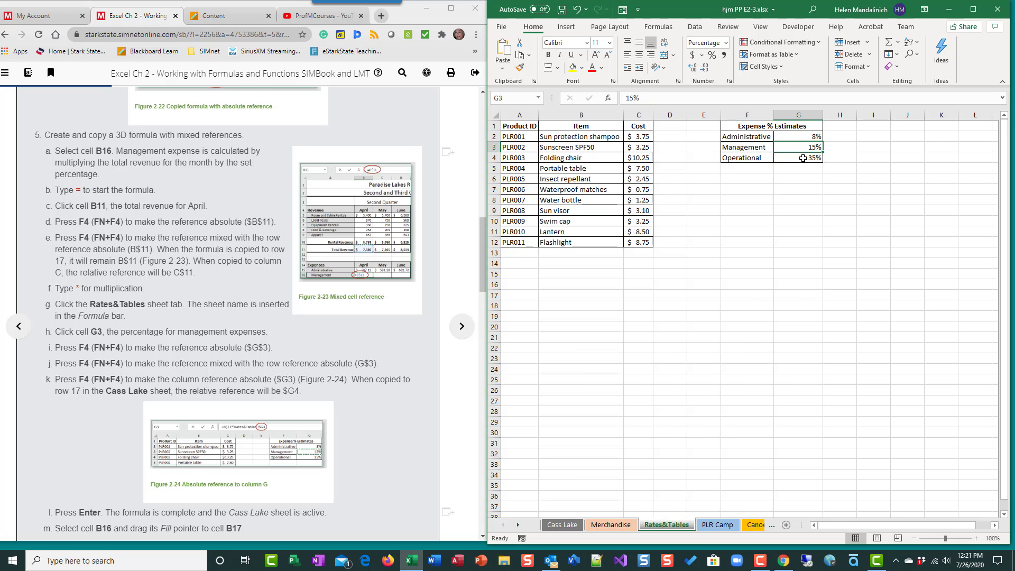
click(562, 525)
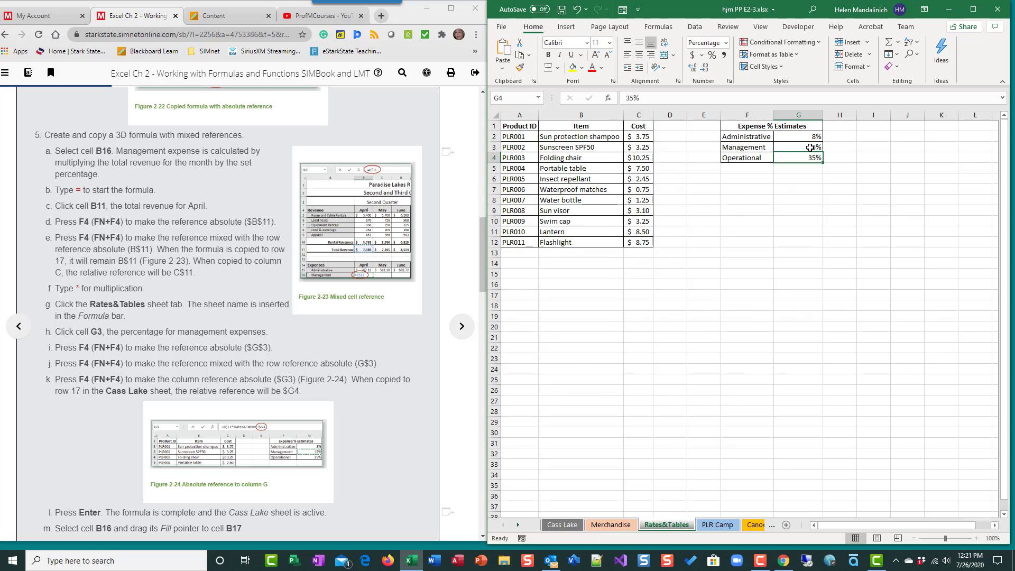
click(808, 148)
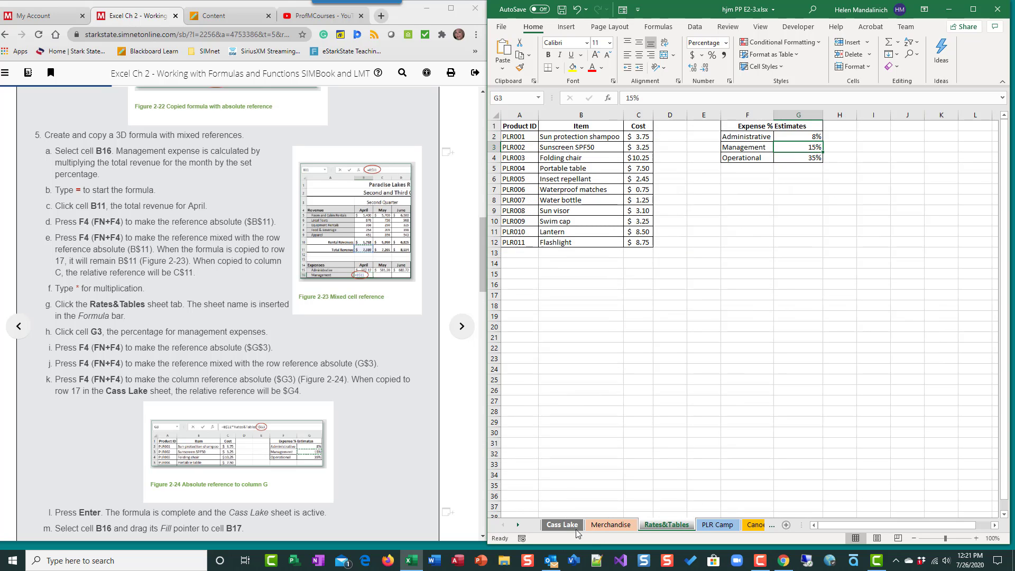
click(560, 526)
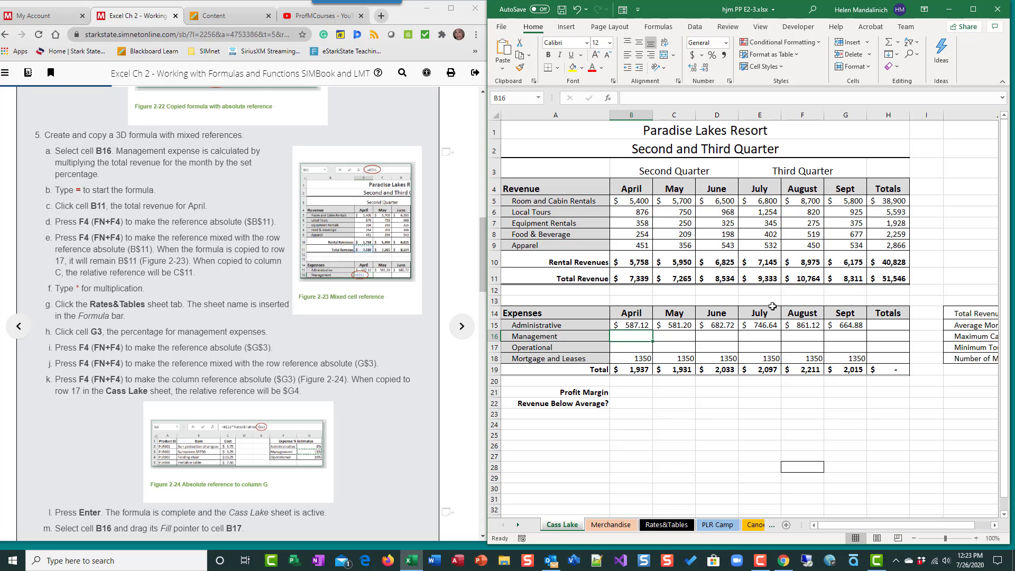
Enter =B$11*'Rates&Tables'!$G3 in cell B16 of Cass Lake to calculate April's management expense
text(=)
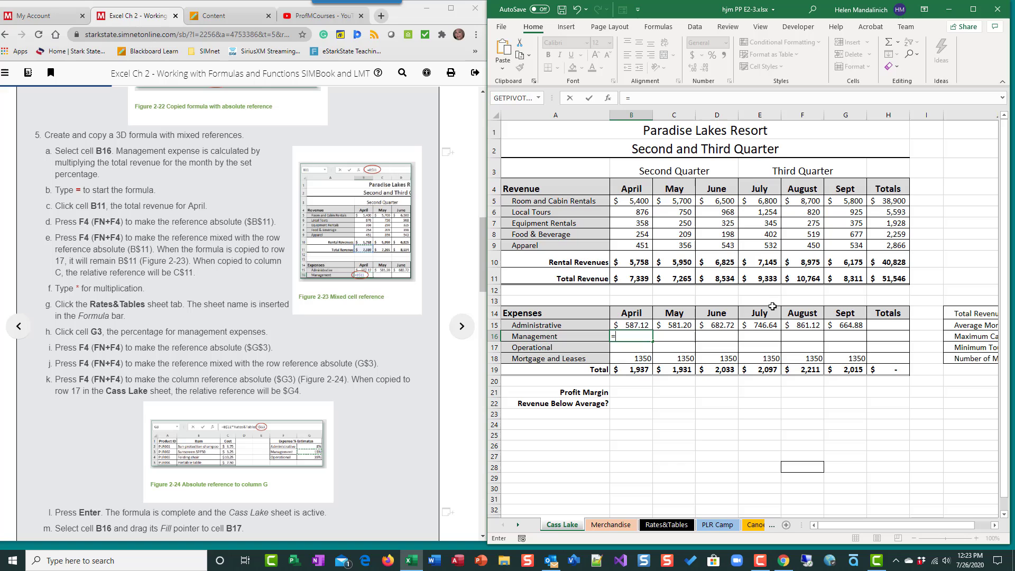
click(640, 276)
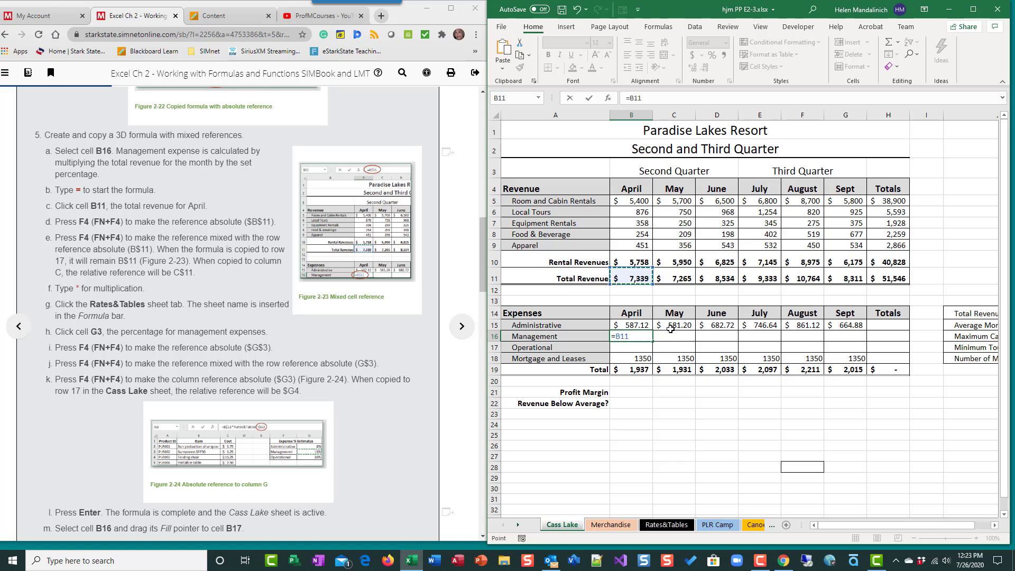
key(F4)
key(F4)
click(679, 524)
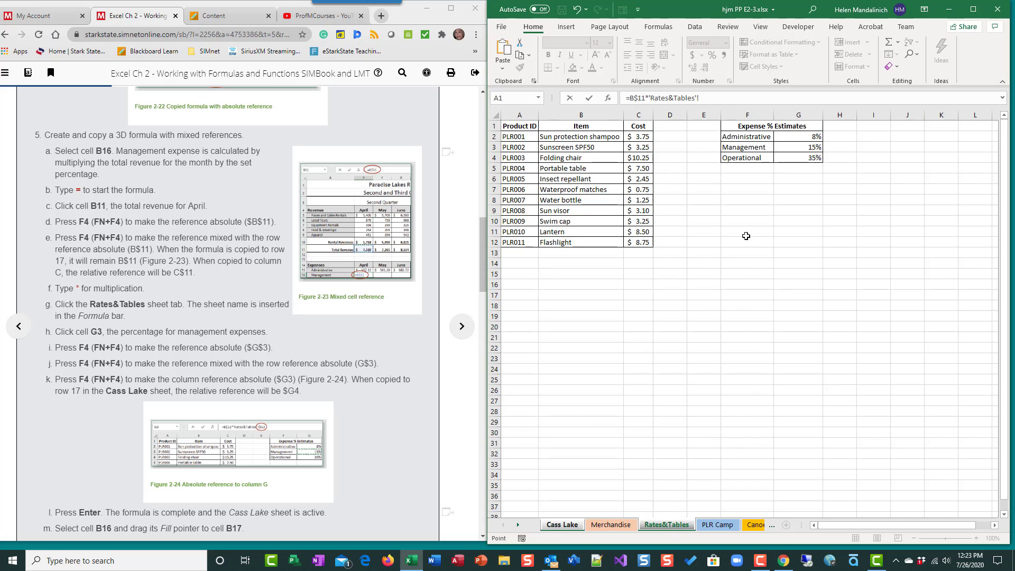
click(796, 147)
key(F4)
key(F4)
key(F4)
click(589, 99)
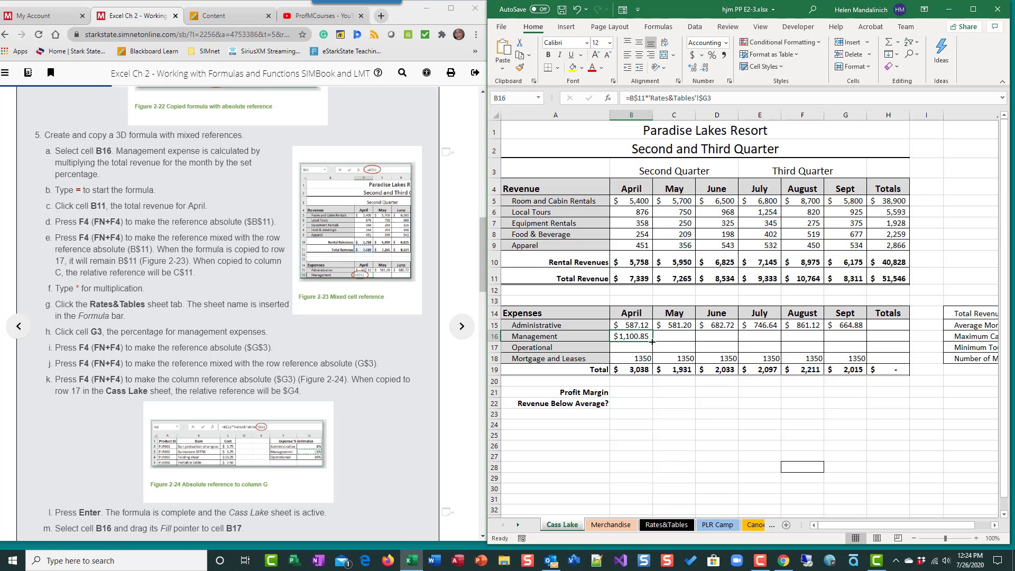
Copy the B16 formula down to B17, and copy both formulas across to C16:G17
drag(652, 342, 653, 351)
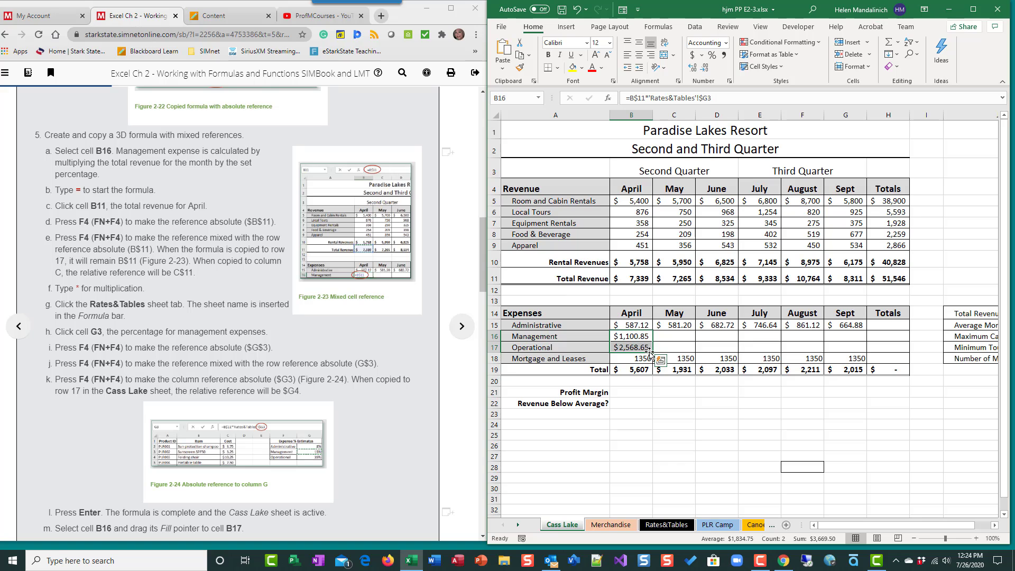
drag(653, 352, 851, 350)
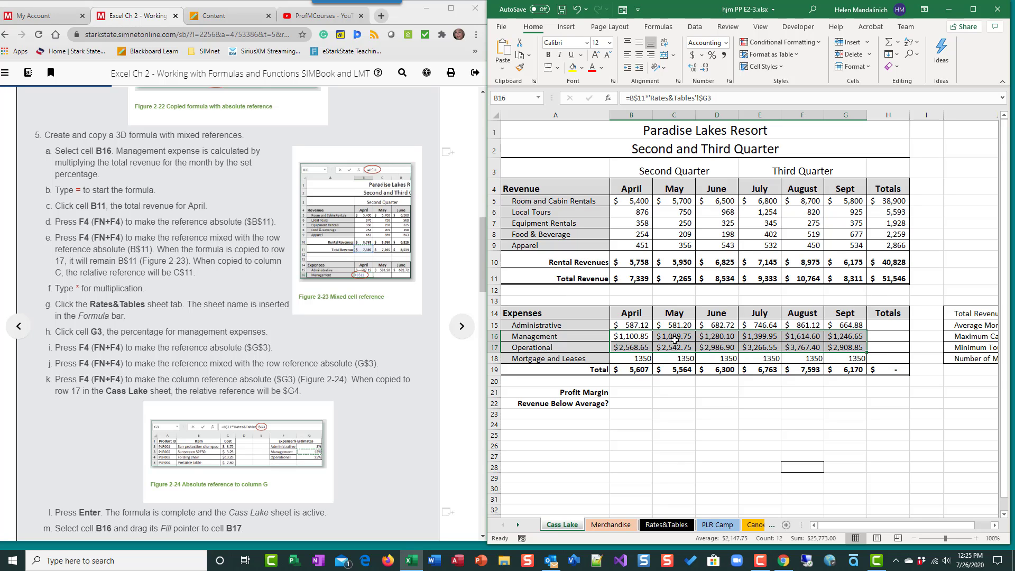
Compare the copied formulas in D16 and D17 with the Rates&Tables percentages, and read the Formula Auditing instructions
click(703, 341)
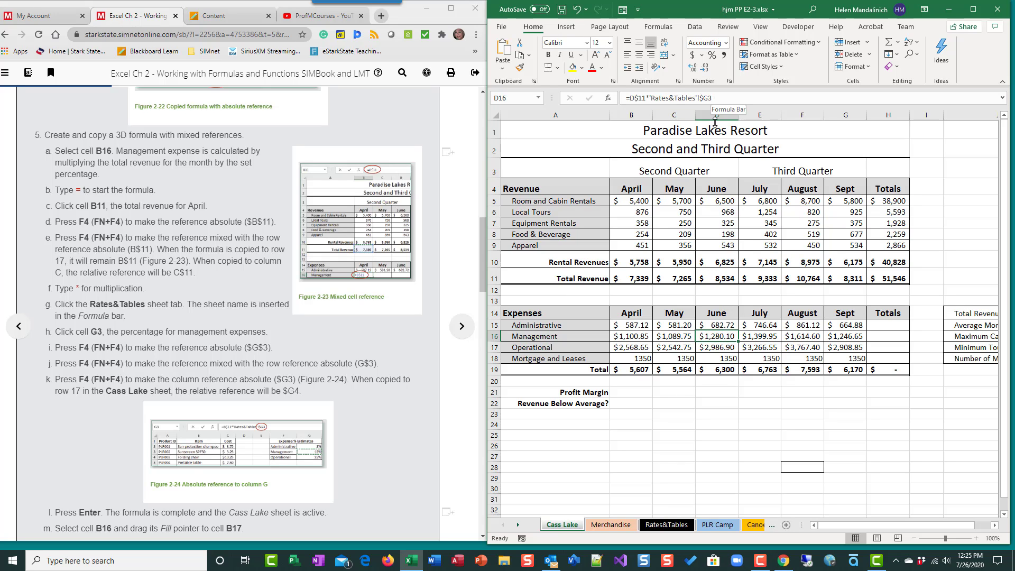
click(669, 525)
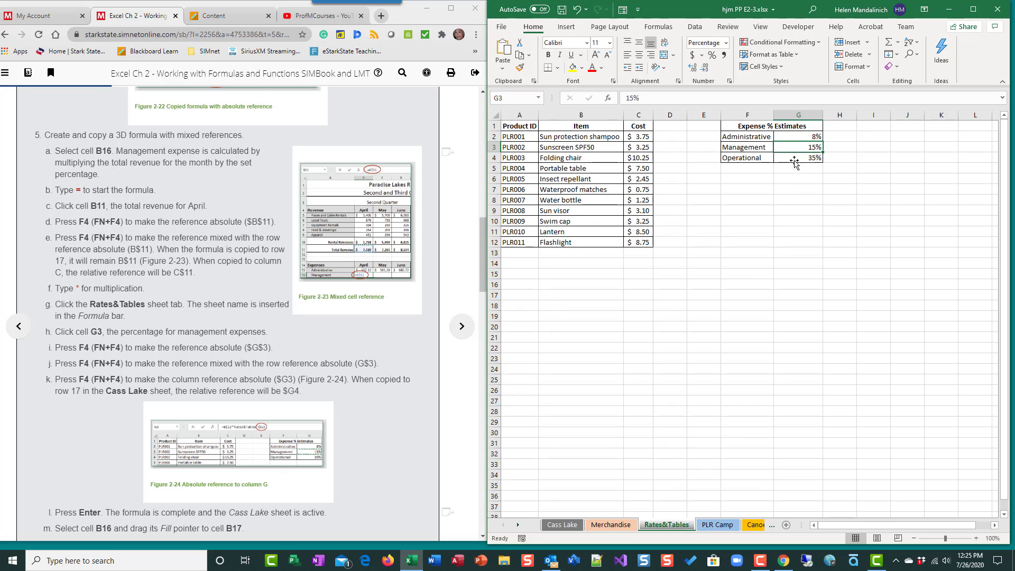
click(562, 525)
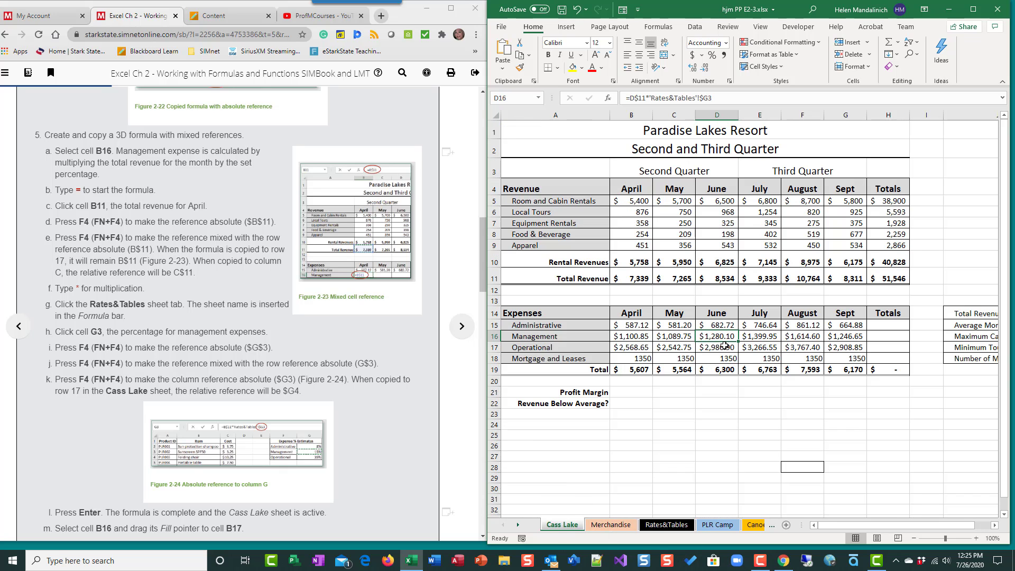
click(724, 347)
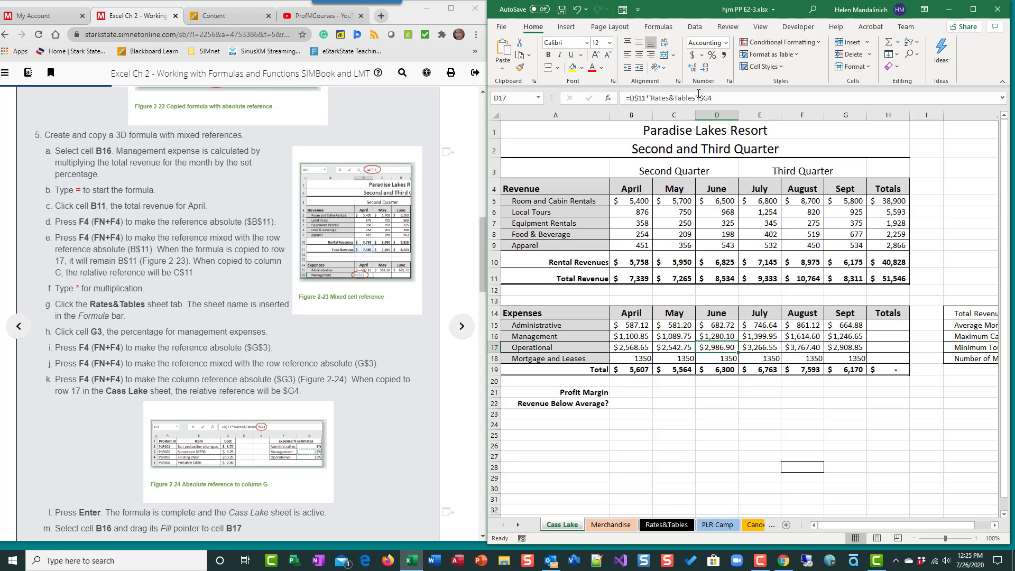
click(667, 525)
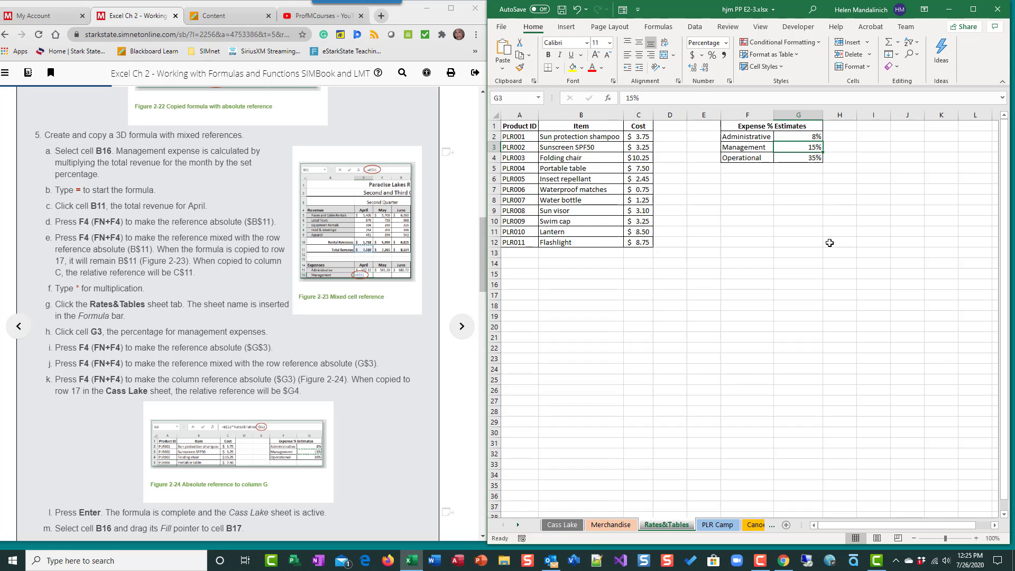
click(560, 525)
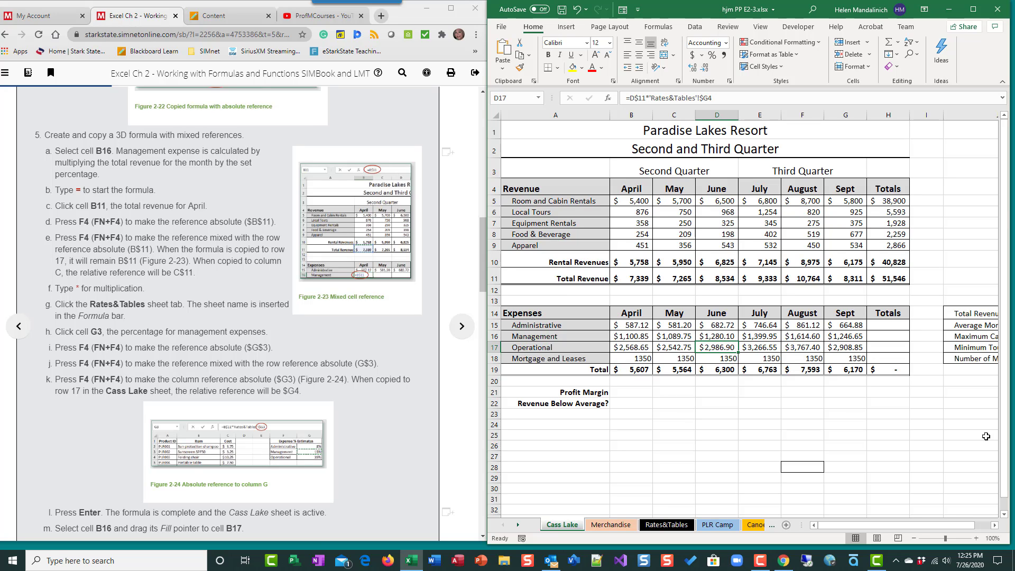
scroll(335, 299, down, 3)
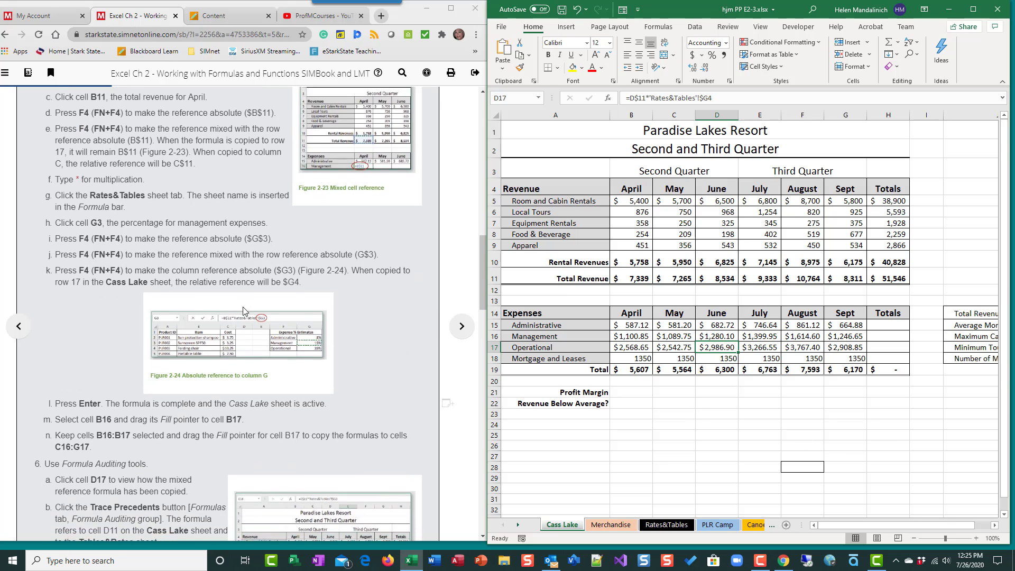
scroll(244, 310, down, 3)
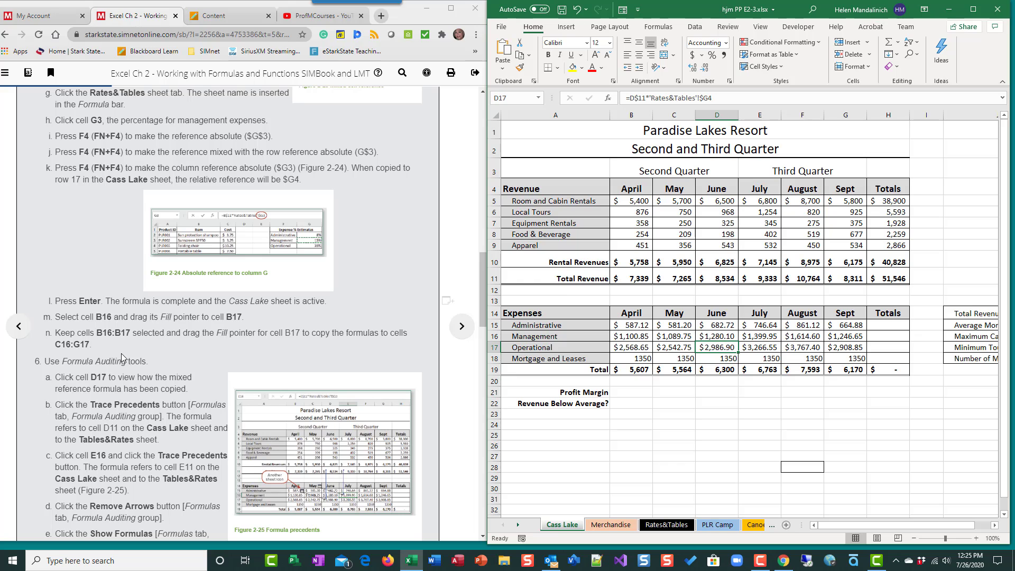
scroll(81, 254, down, 3)
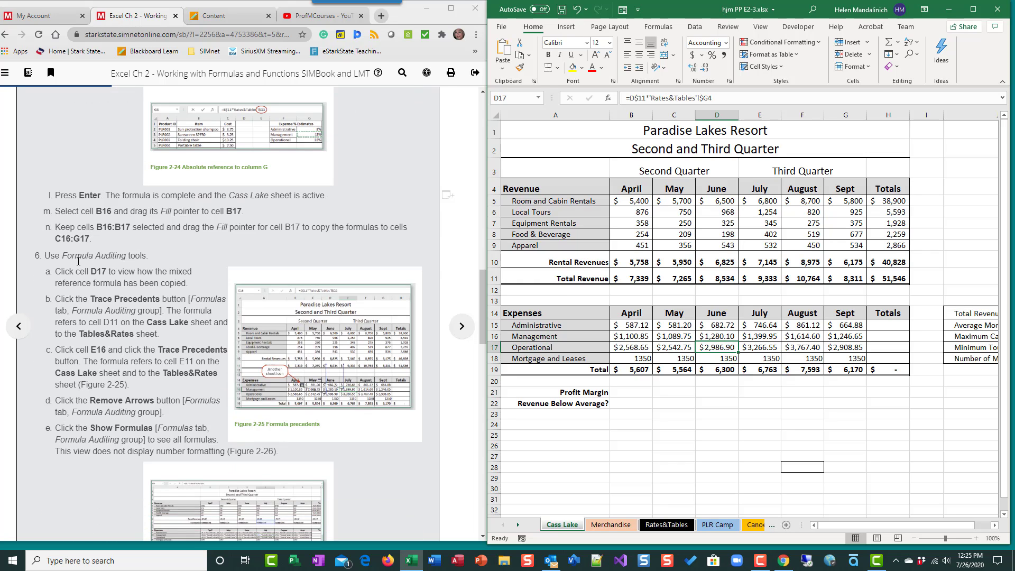